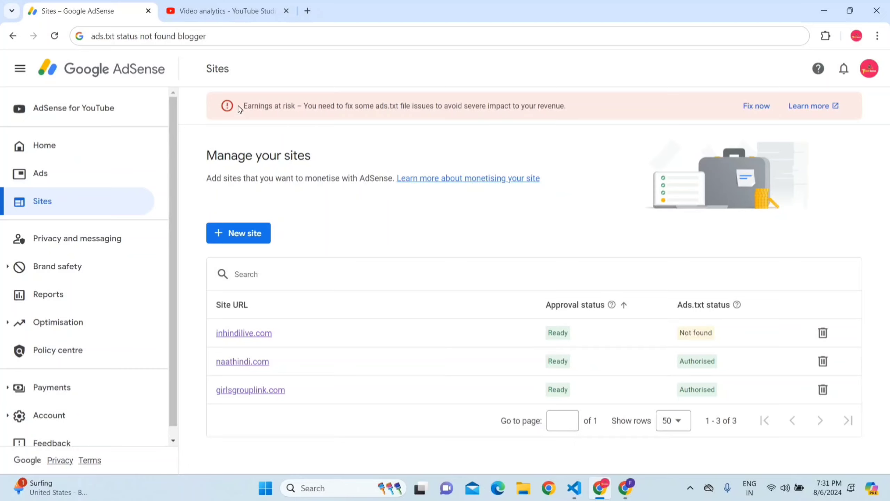
left_click_drag(243, 106, 280, 106)
left_click(247, 109)
left_click_drag(244, 107, 381, 106)
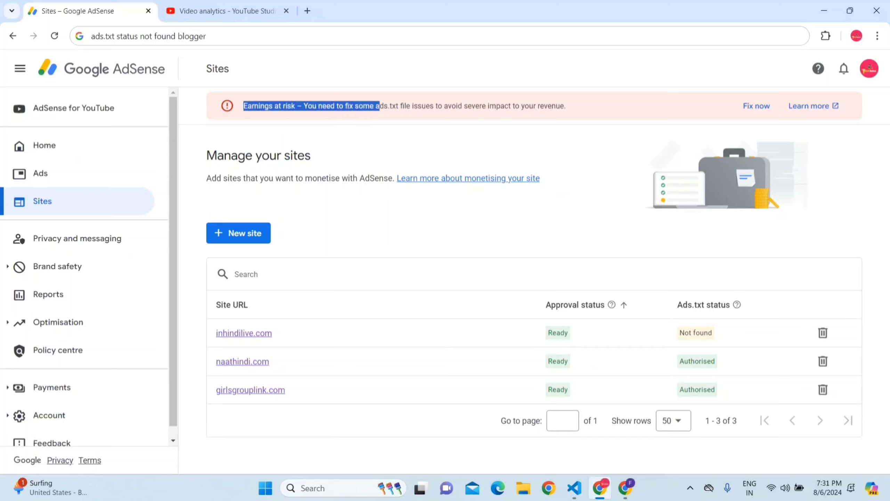
left_click(380, 106)
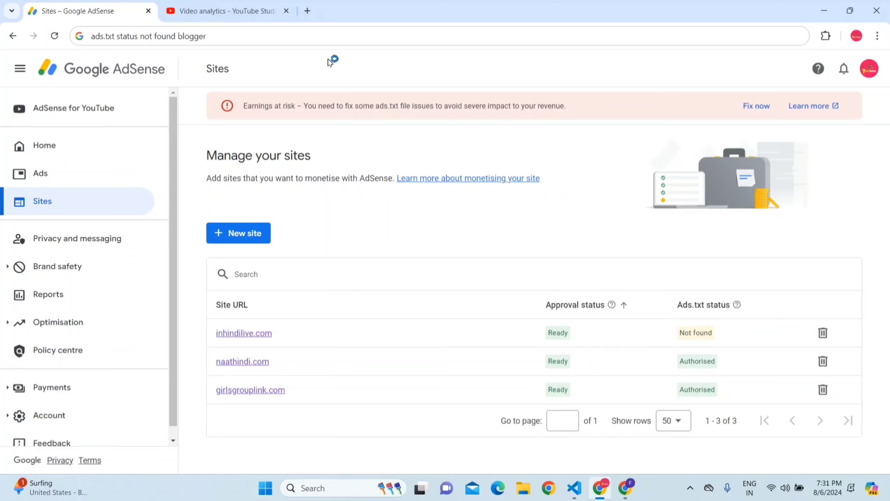
- Open Blogger in a new browser tab and switch to the Tutorial for Beginners blog, consulting the AdSense site list for the affected site
left_click(310, 13)
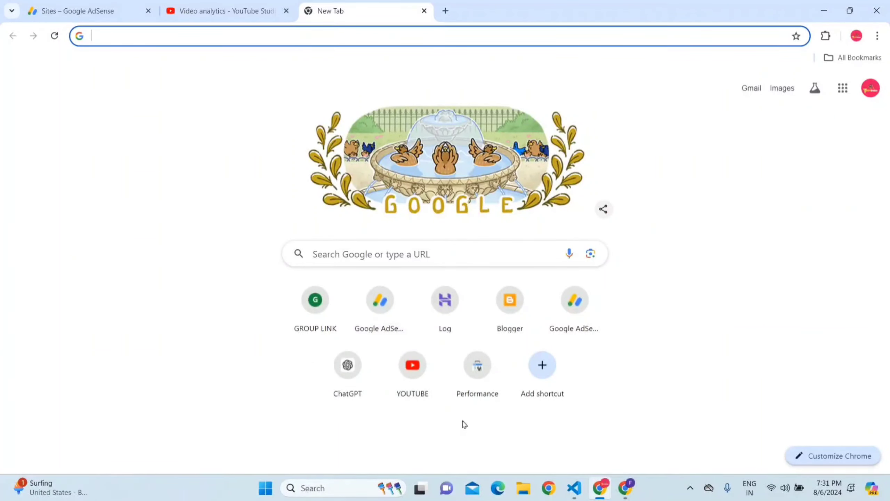
left_click(514, 304)
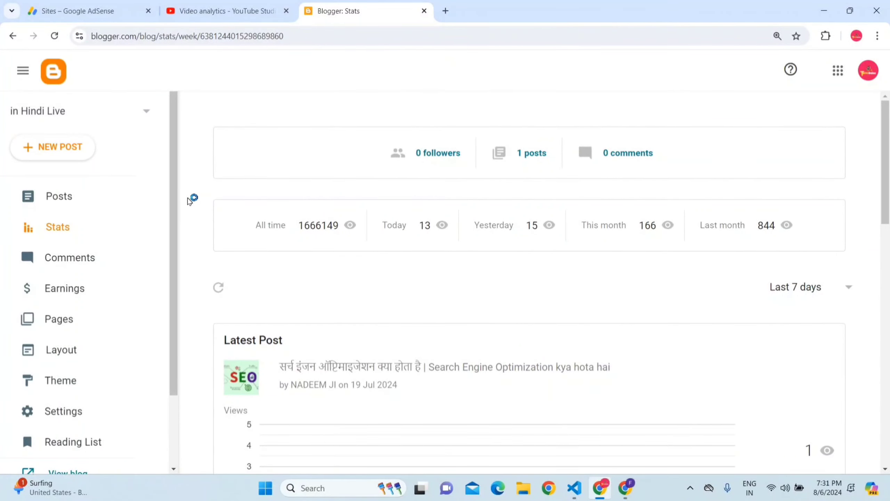
left_click(144, 119)
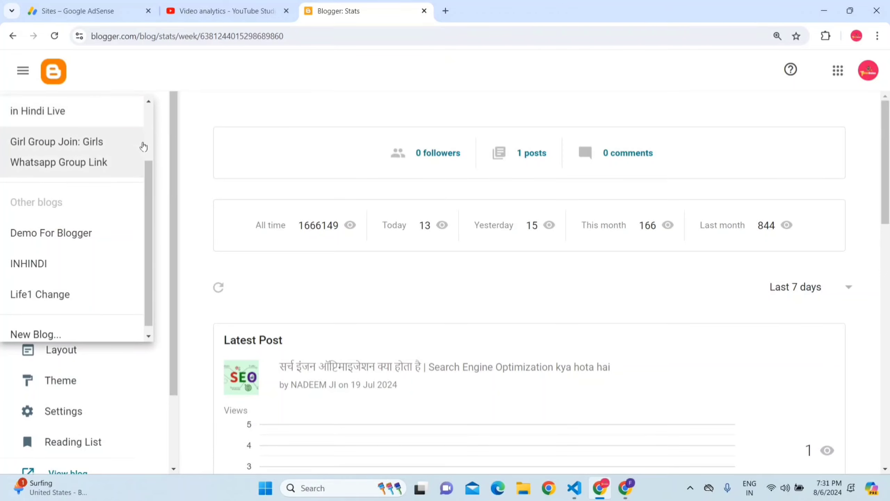
left_click_drag(145, 177, 148, 144)
left_click(88, 2)
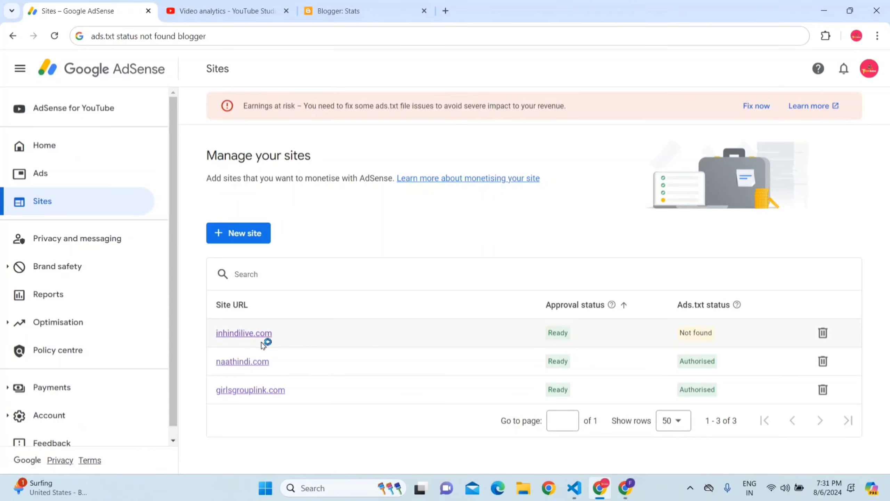
left_click(363, 5)
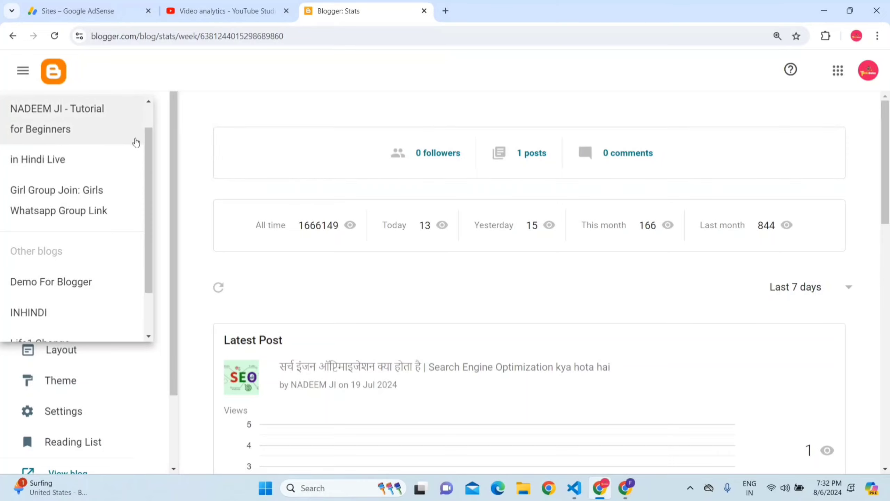
left_click(75, 127)
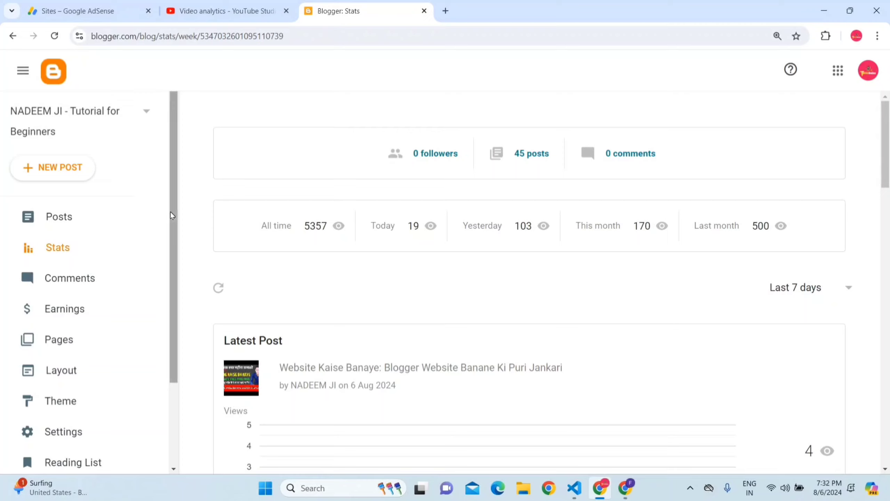
- Enable custom ads.txt in the blog's Monetisation settings and open the Custom ads.txt entry for editing
scroll(170, 214, "down", 1)
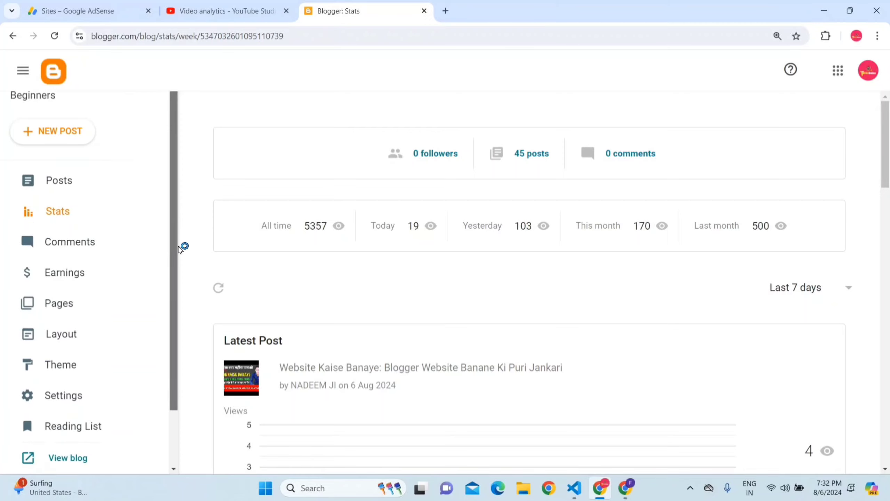
left_click(98, 390)
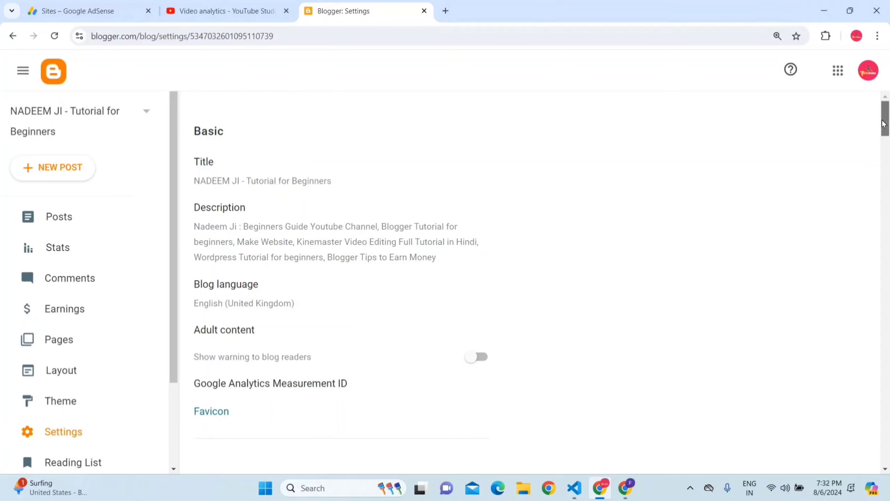
left_click_drag(882, 128, 889, 410)
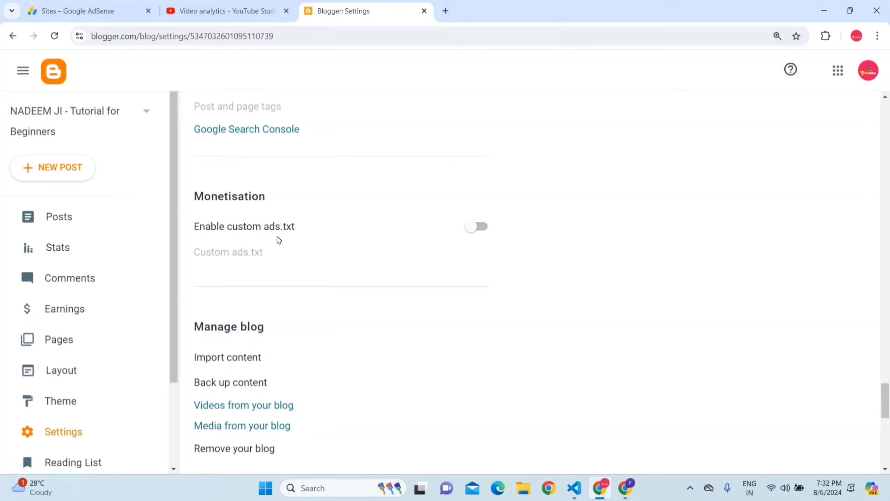
left_click(481, 229)
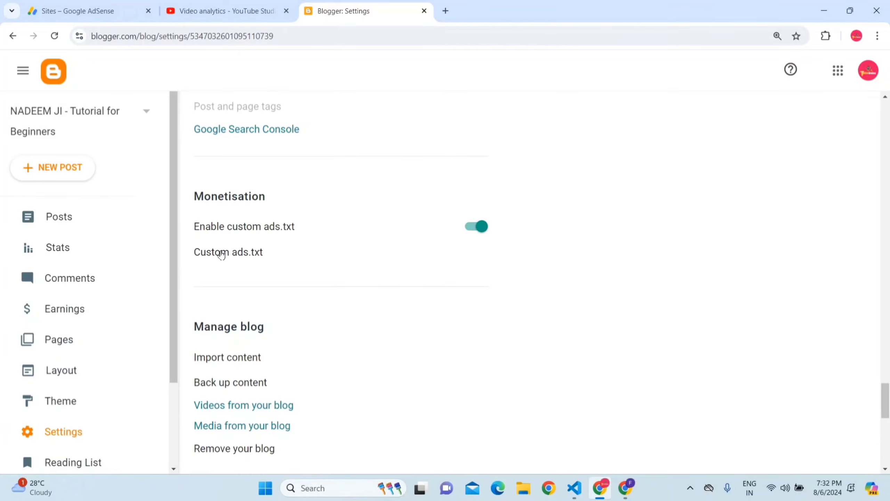
left_click(246, 259)
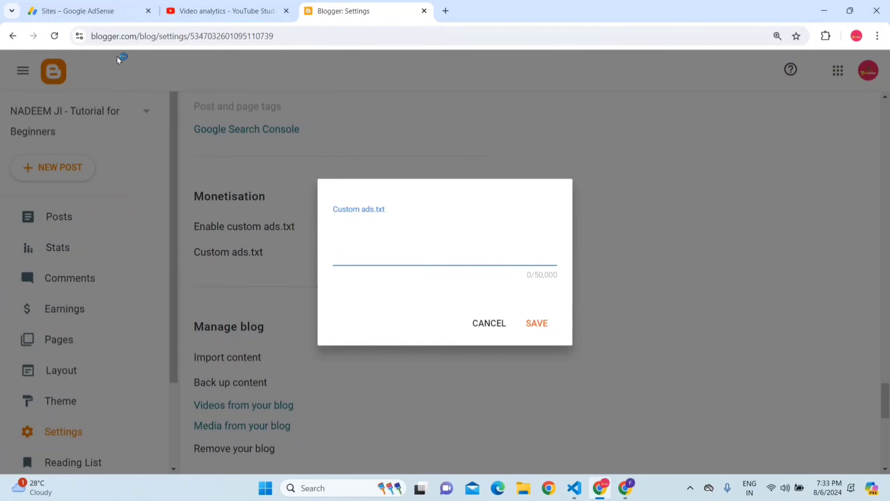
- Switch to AdSense, open the details of the inhindilive.com site and copy its ads.txt code
left_click(101, 6)
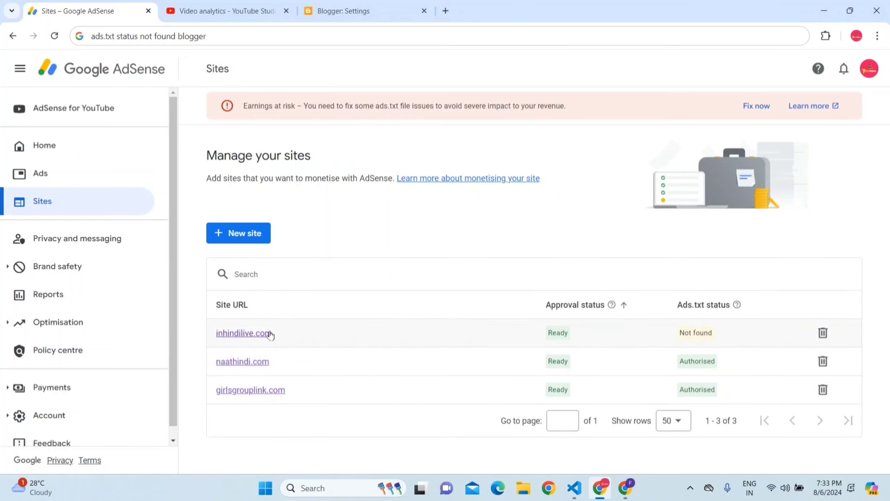
left_click(246, 337)
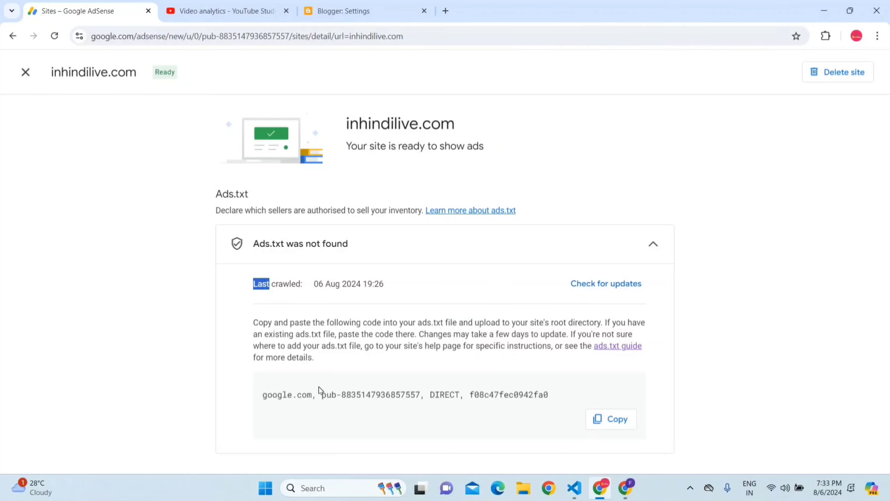
left_click_drag(263, 400, 474, 395)
left_click(333, 389)
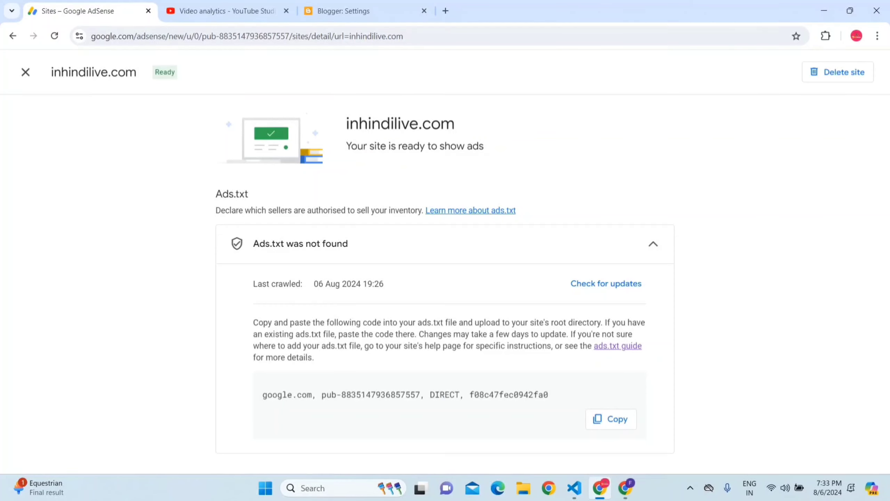
left_click_drag(260, 399, 490, 395)
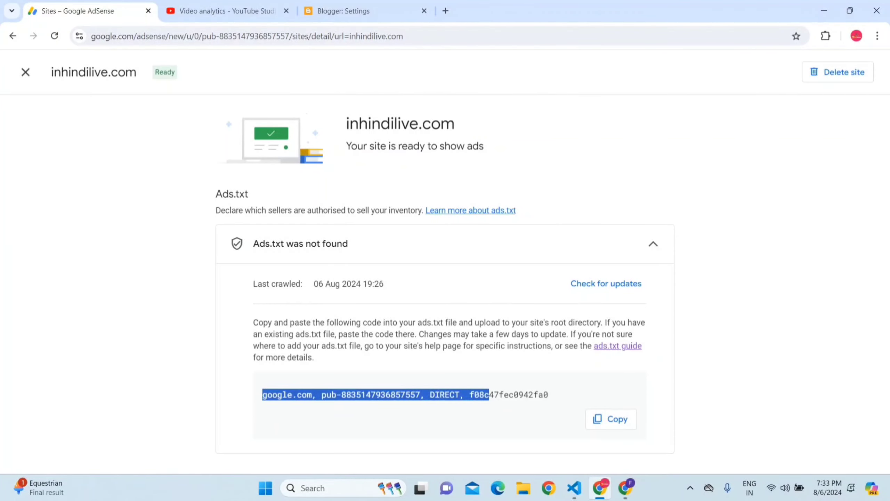
left_click(489, 394)
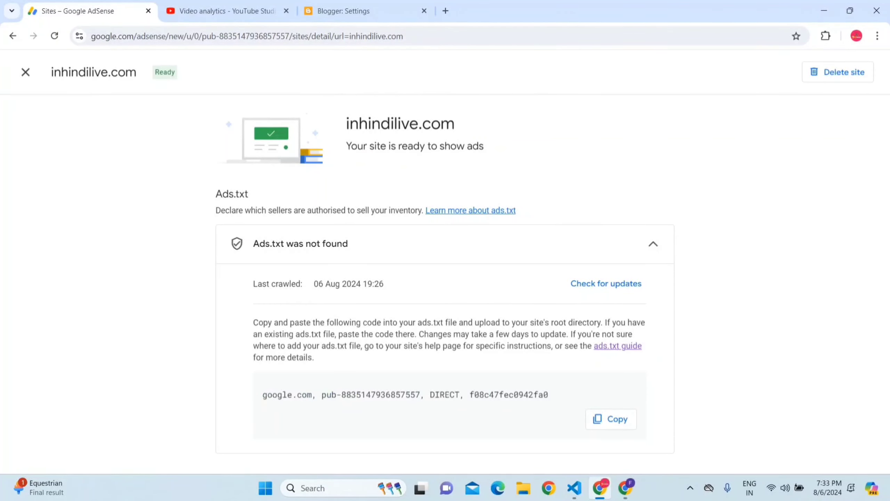
left_click(624, 428)
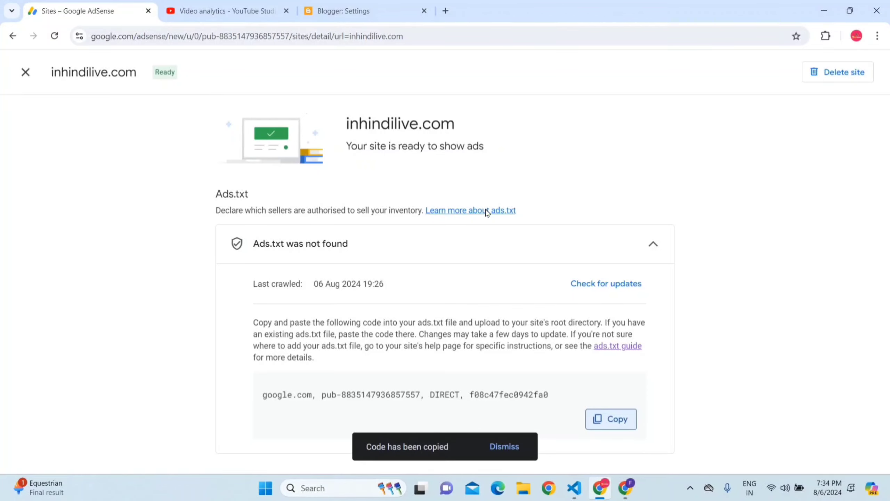
- Return to Blogger, paste the copied AdSense code as the blog's custom ads.txt content and save it
left_click(367, 11)
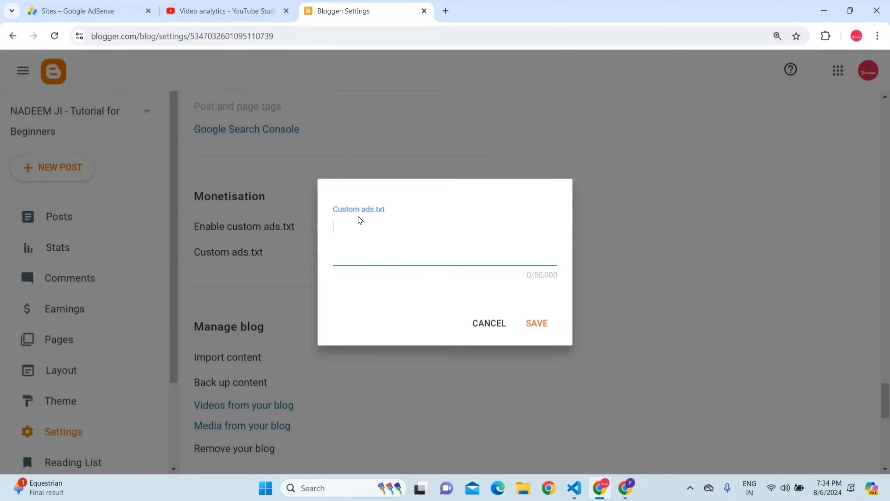
right_click(367, 231)
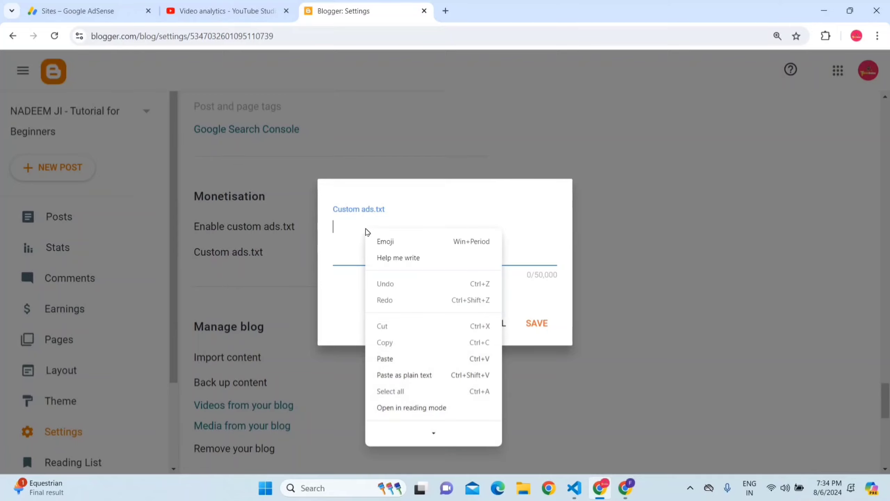
left_click(397, 364)
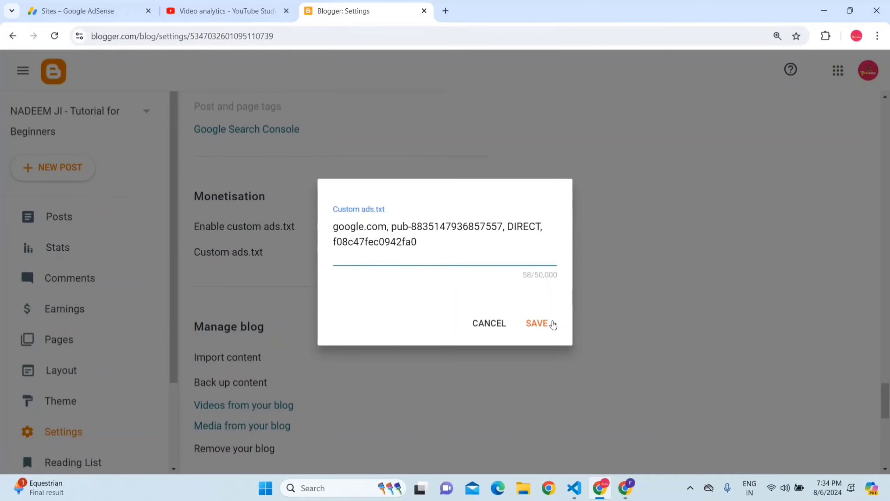
left_click(542, 325)
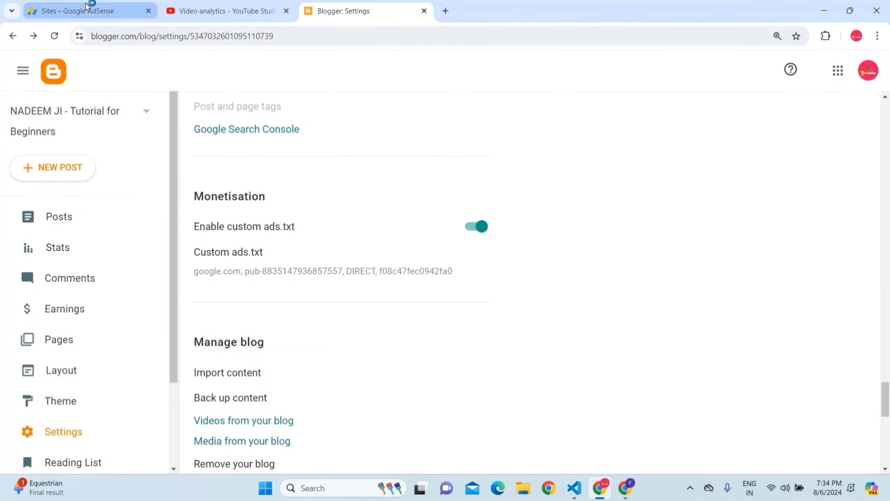
- Switch to AdSense and have it check inhindilive.com's ads.txt file for updates
left_click(87, 7)
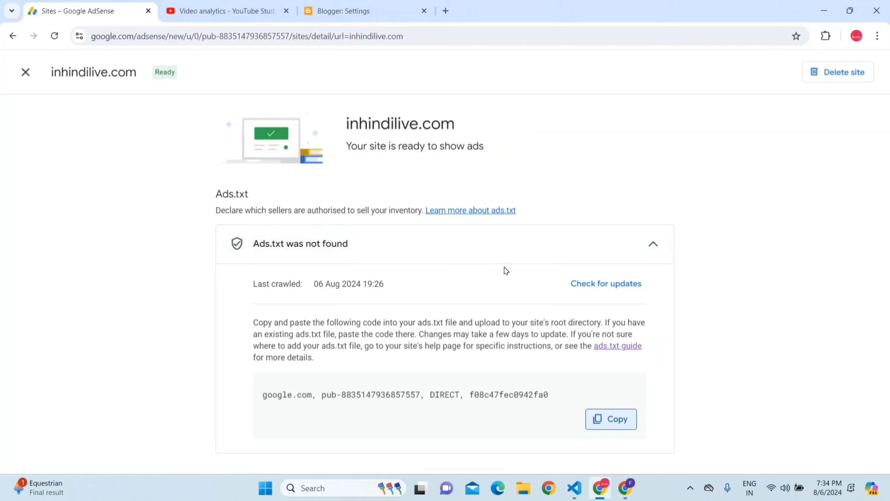
left_click(594, 289)
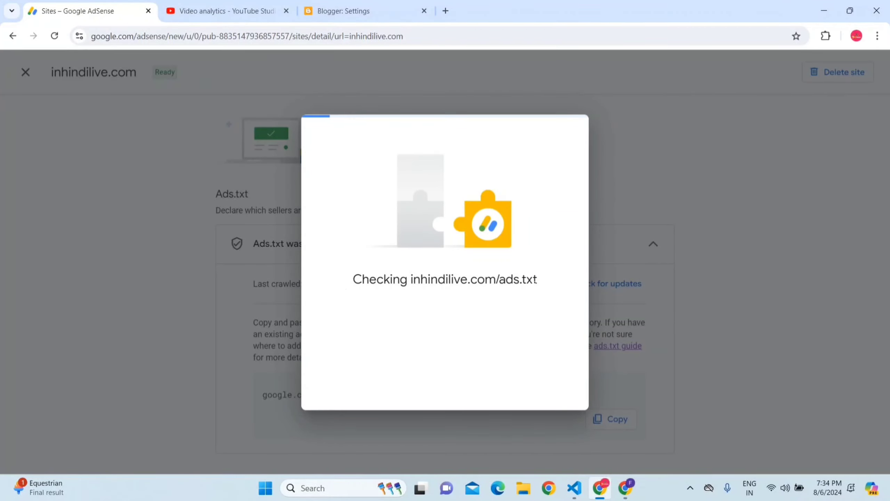
left_click_drag(368, 283, 526, 277)
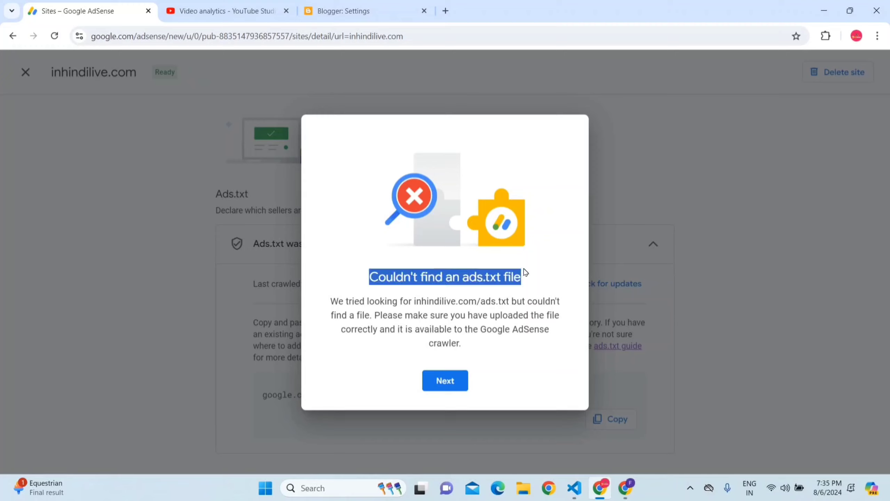
left_click(526, 278)
left_click_drag(367, 281, 522, 277)
left_click(486, 279)
left_click(522, 278)
left_click_drag(369, 277, 522, 278)
left_click_drag(359, 277, 496, 277)
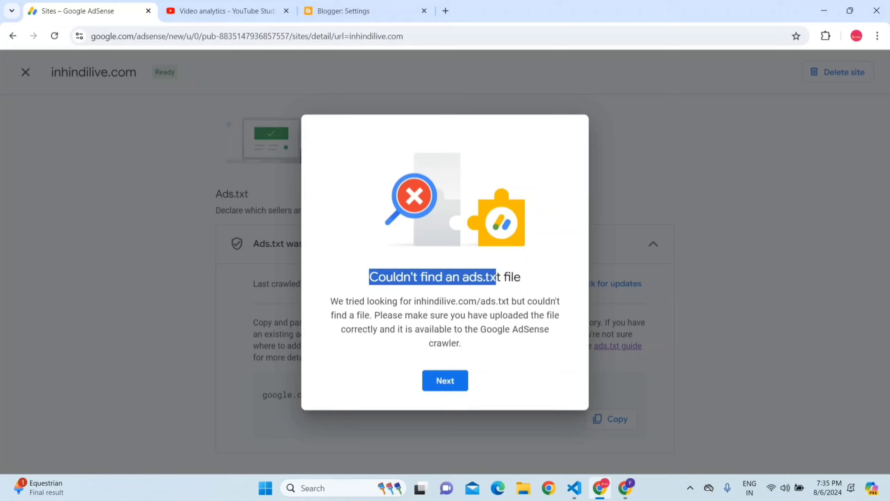
left_click(371, 283)
left_click_drag(371, 283, 516, 277)
left_click(515, 277)
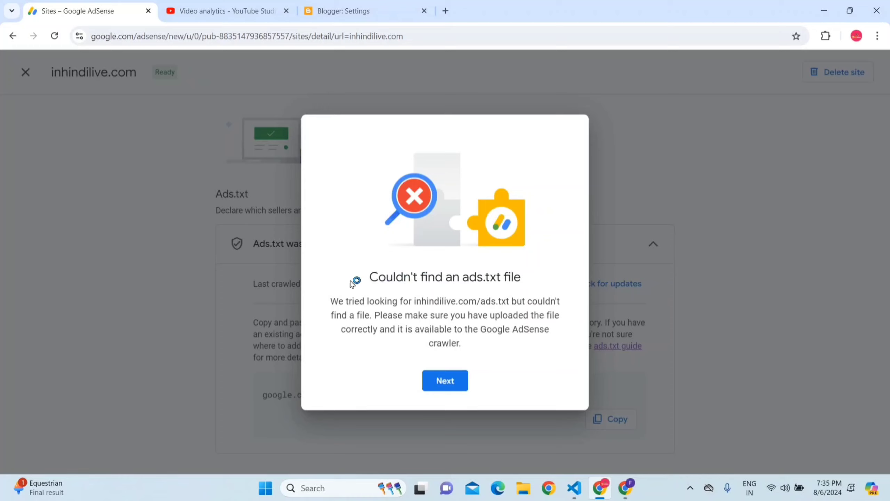
left_click_drag(354, 281, 527, 282)
left_click(526, 281)
left_click_drag(371, 283, 501, 277)
left_click(501, 277)
left_click_drag(362, 277, 515, 278)
left_click(515, 277)
left_click_drag(369, 278, 533, 280)
left_click(532, 280)
left_click_drag(369, 279, 490, 279)
left_click(491, 279)
left_click_drag(360, 282, 519, 279)
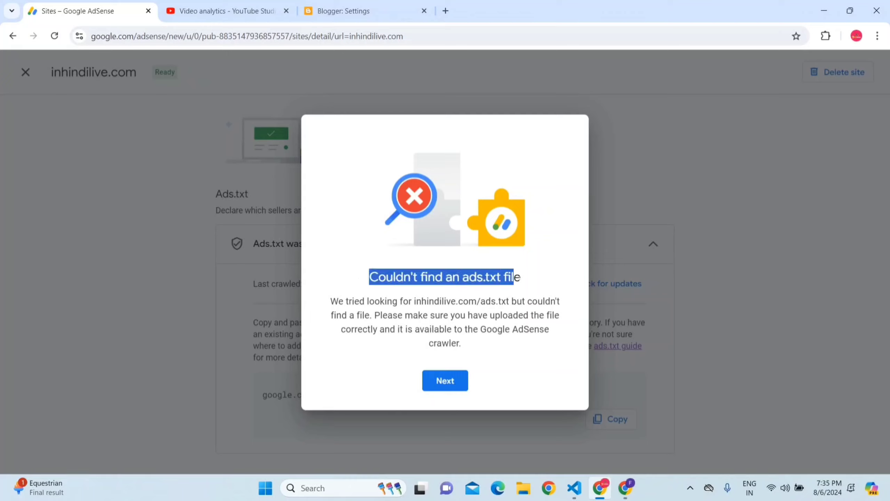
left_click(501, 280)
left_click_drag(379, 278, 463, 279)
left_click(349, 302)
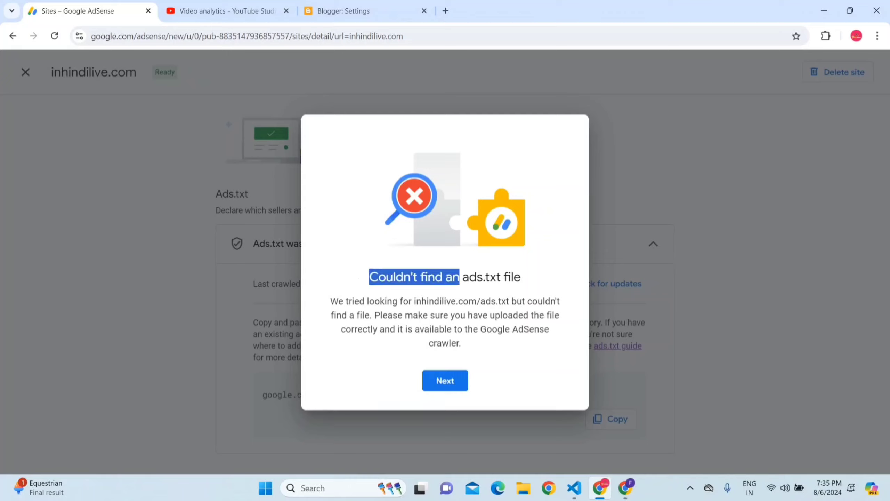
left_click(462, 279)
left_click_drag(367, 277, 508, 277)
left_click(508, 278)
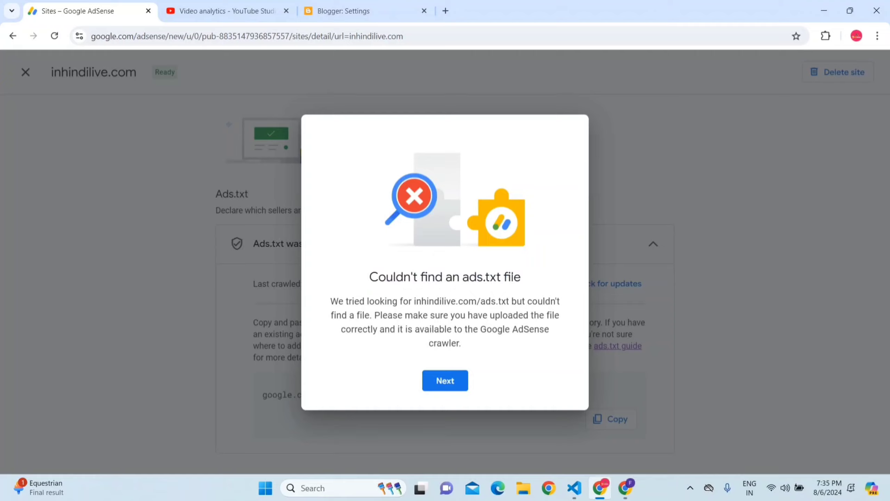
left_click_drag(367, 278, 531, 285)
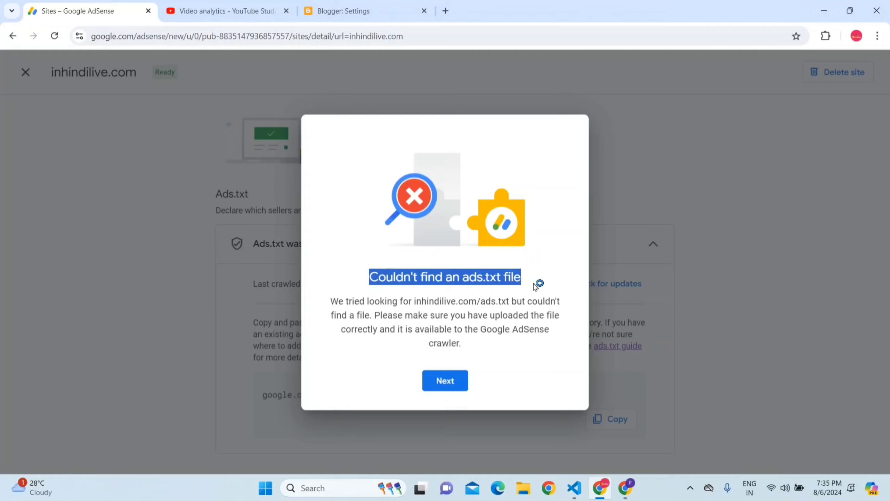
left_click(536, 284)
left_click_drag(362, 279, 525, 285)
left_click(526, 286)
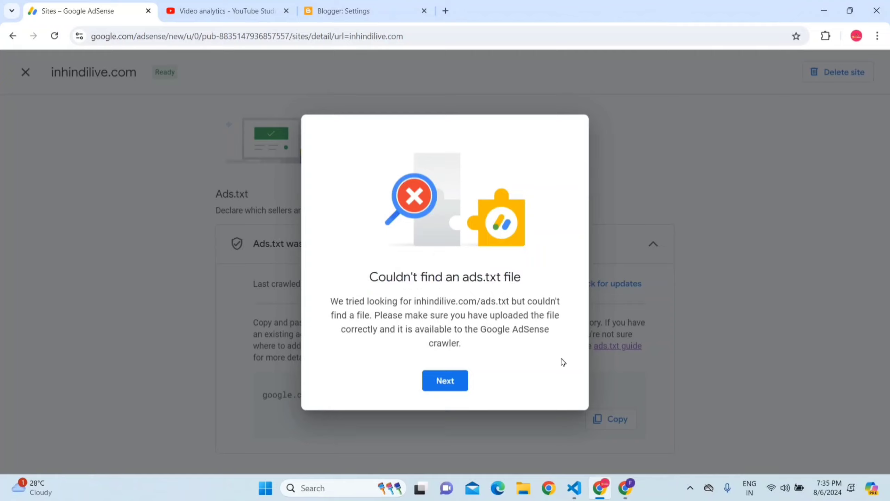
left_click_drag(360, 294, 511, 278)
left_click(511, 278)
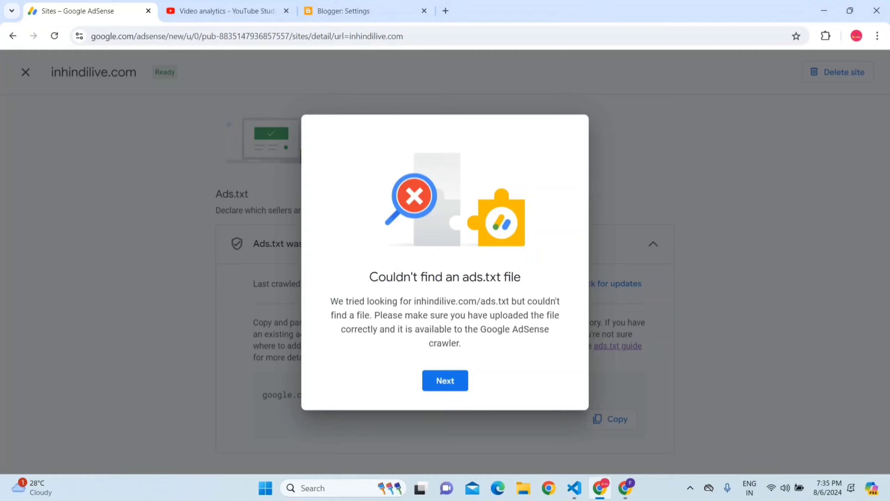